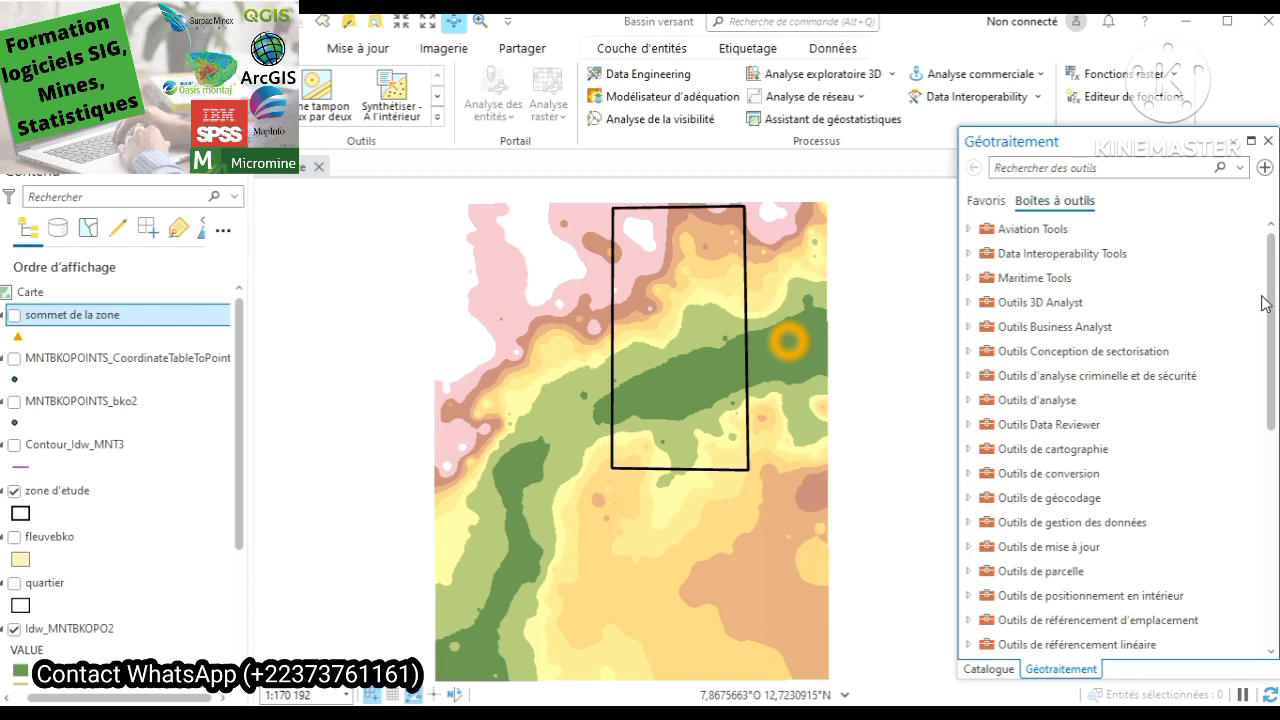
- Expand the Visibilité toolset in the Outils Défense geoprocessing toolbox to reach its tools
scroll(1270, 335, down, 1)
drag(1270, 335, 1265, 450)
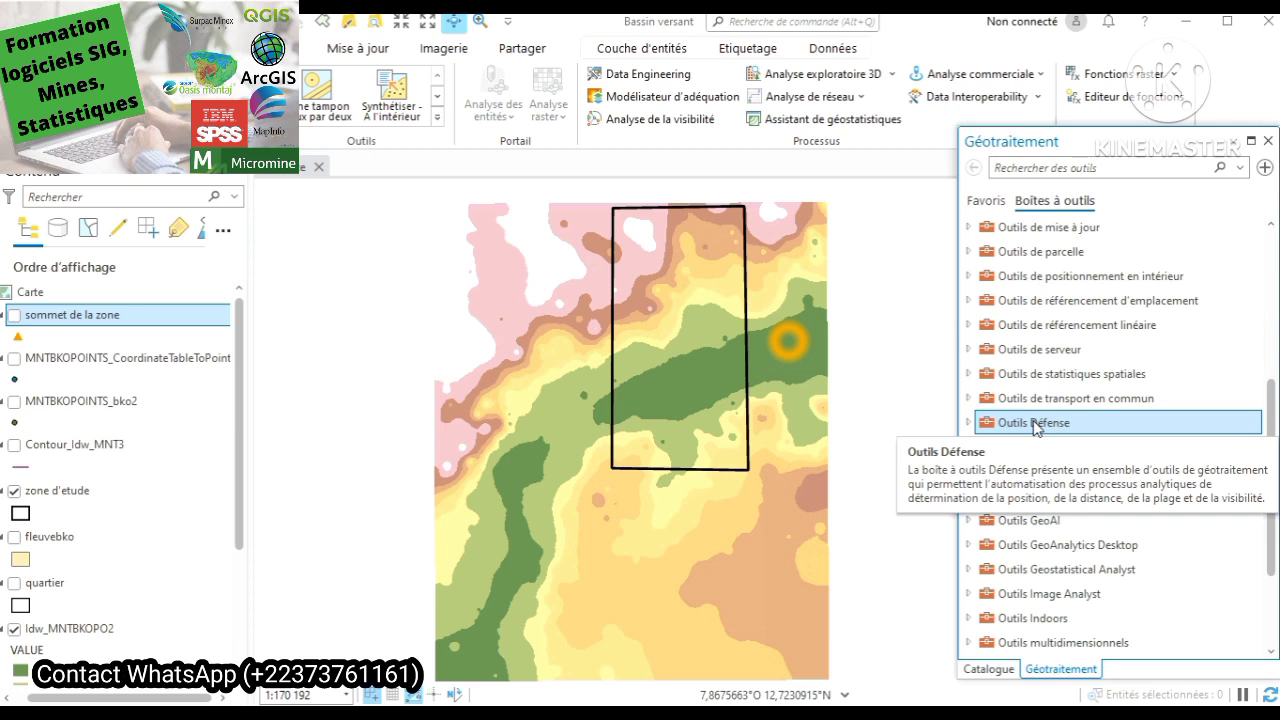
click(969, 425)
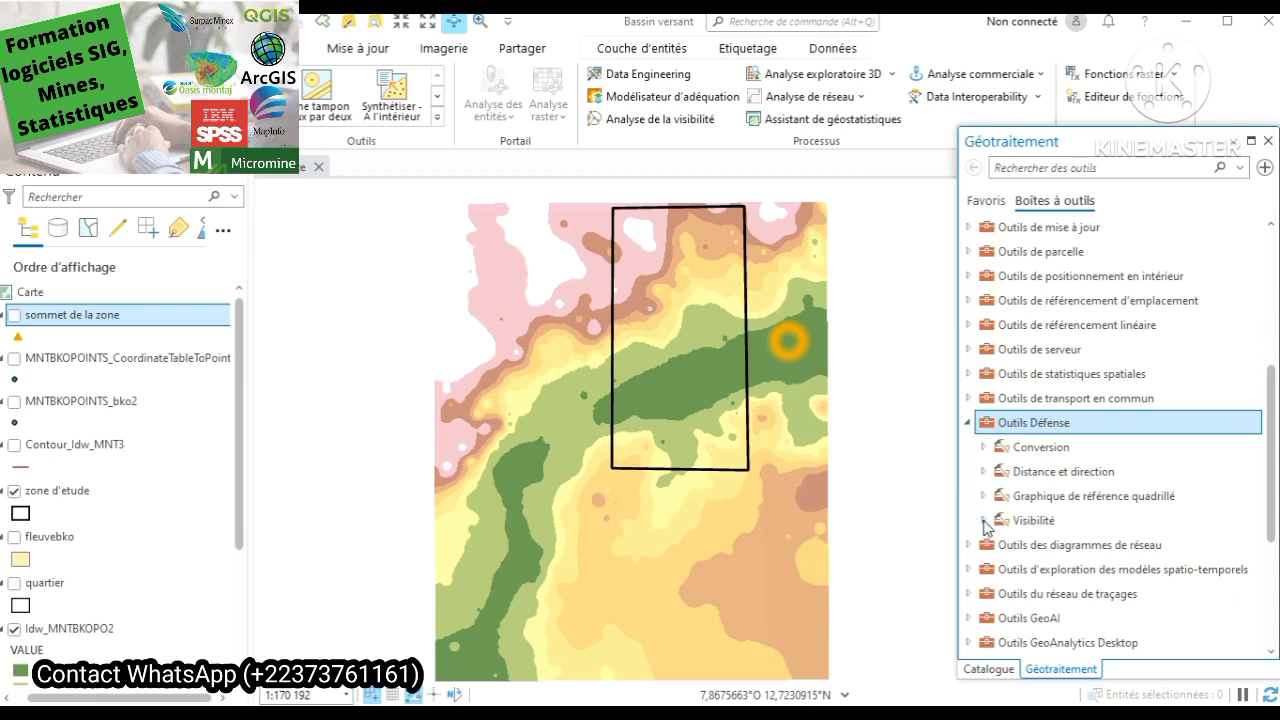
click(984, 521)
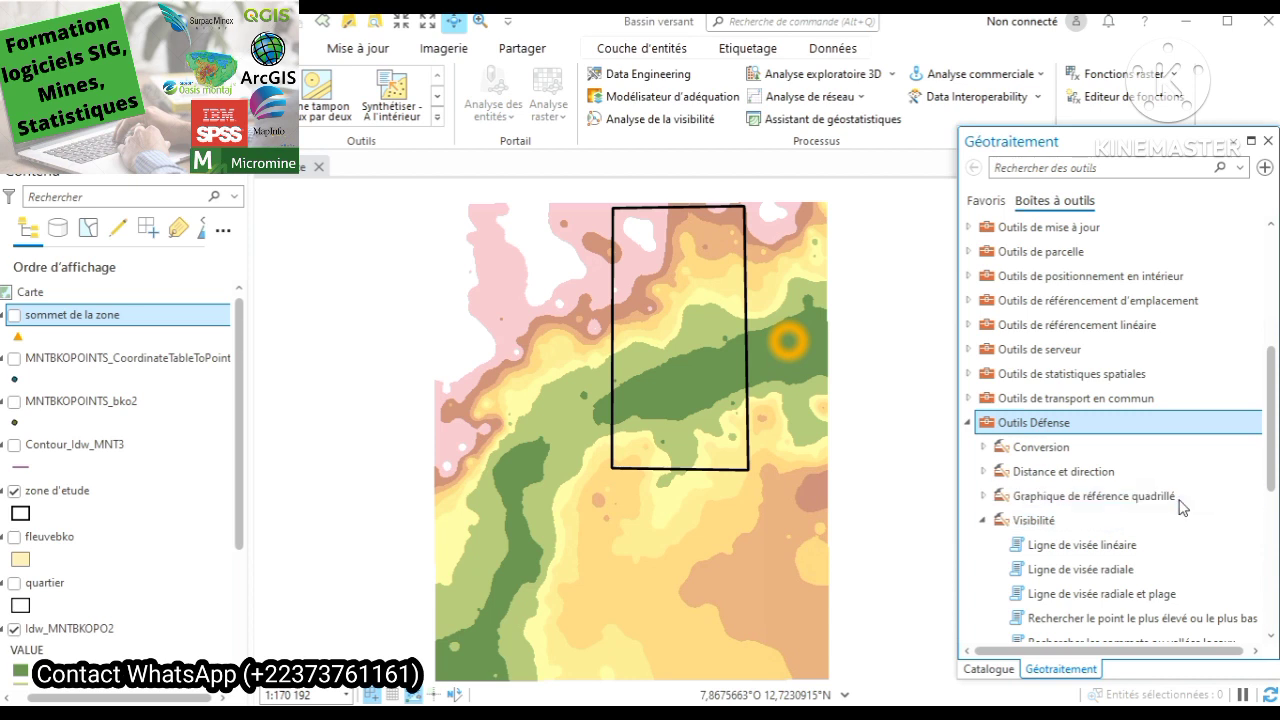
drag(1268, 462, 1272, 507)
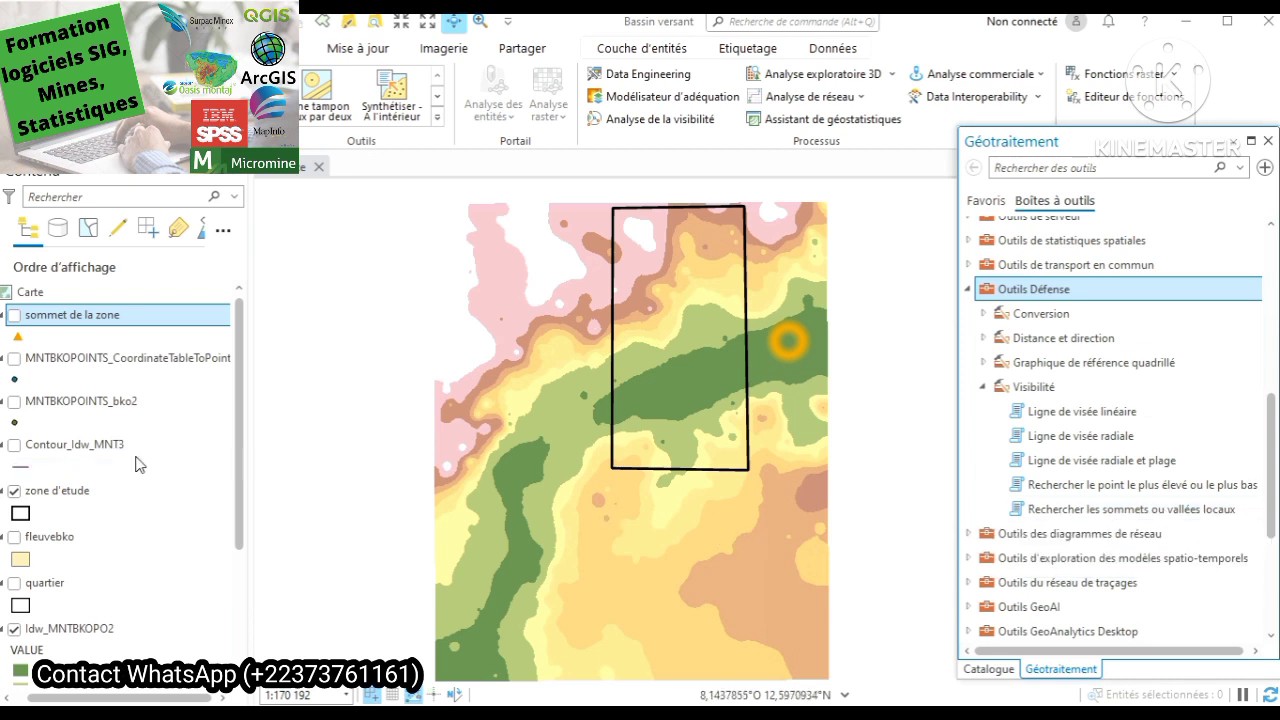
- Show the Contour_Idw_MNT3 layer on the map and review the elevation classes of Idw_MNTBKOPO2
click(15, 449)
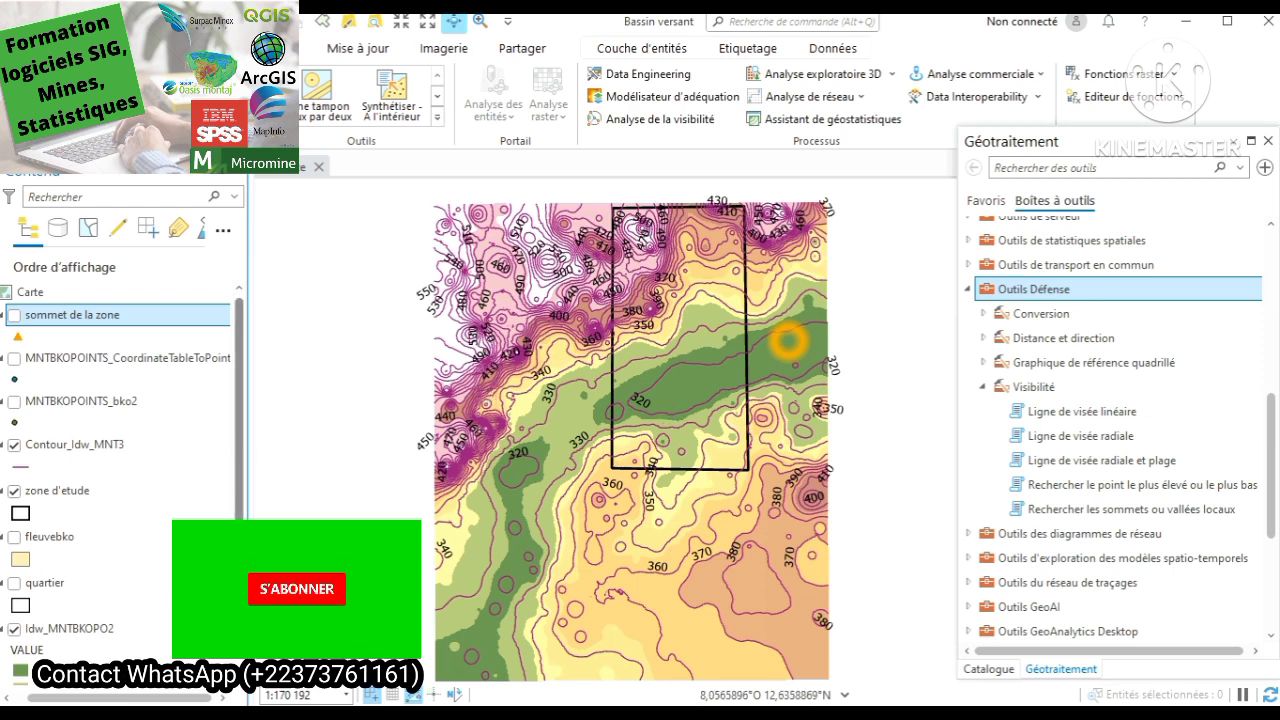
scroll(120, 470, down, 4)
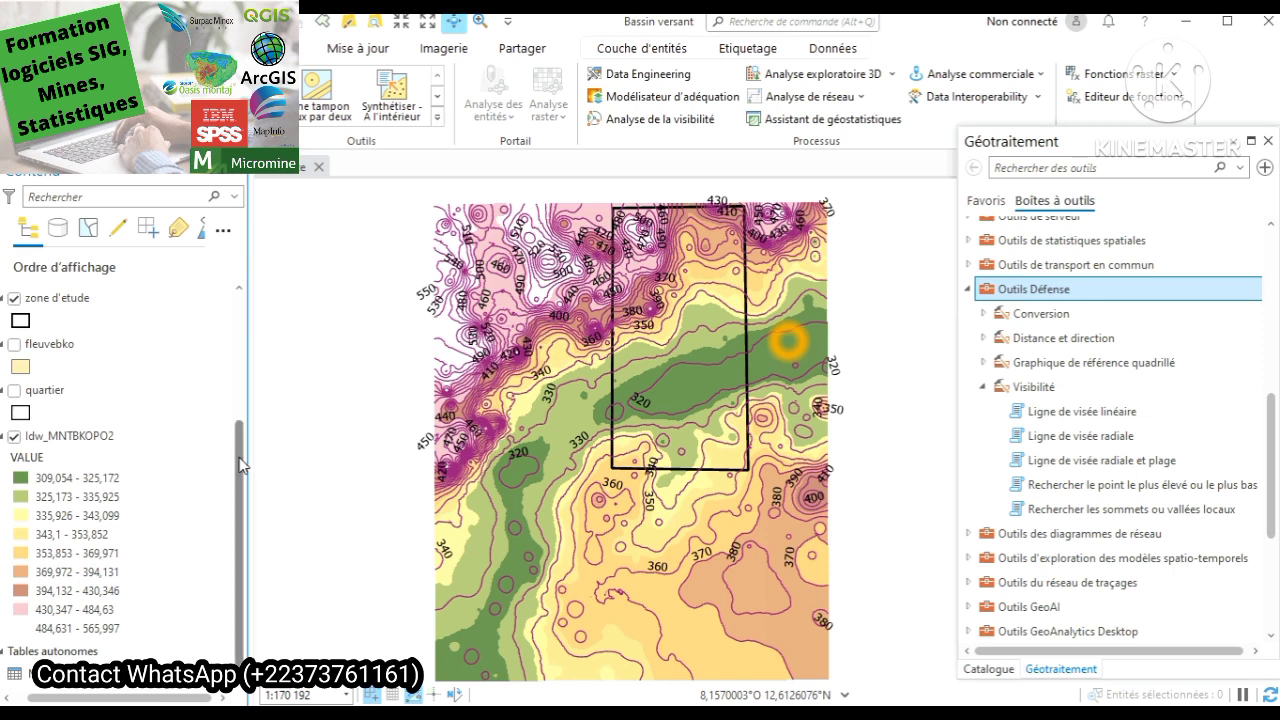
drag(238, 446, 240, 302)
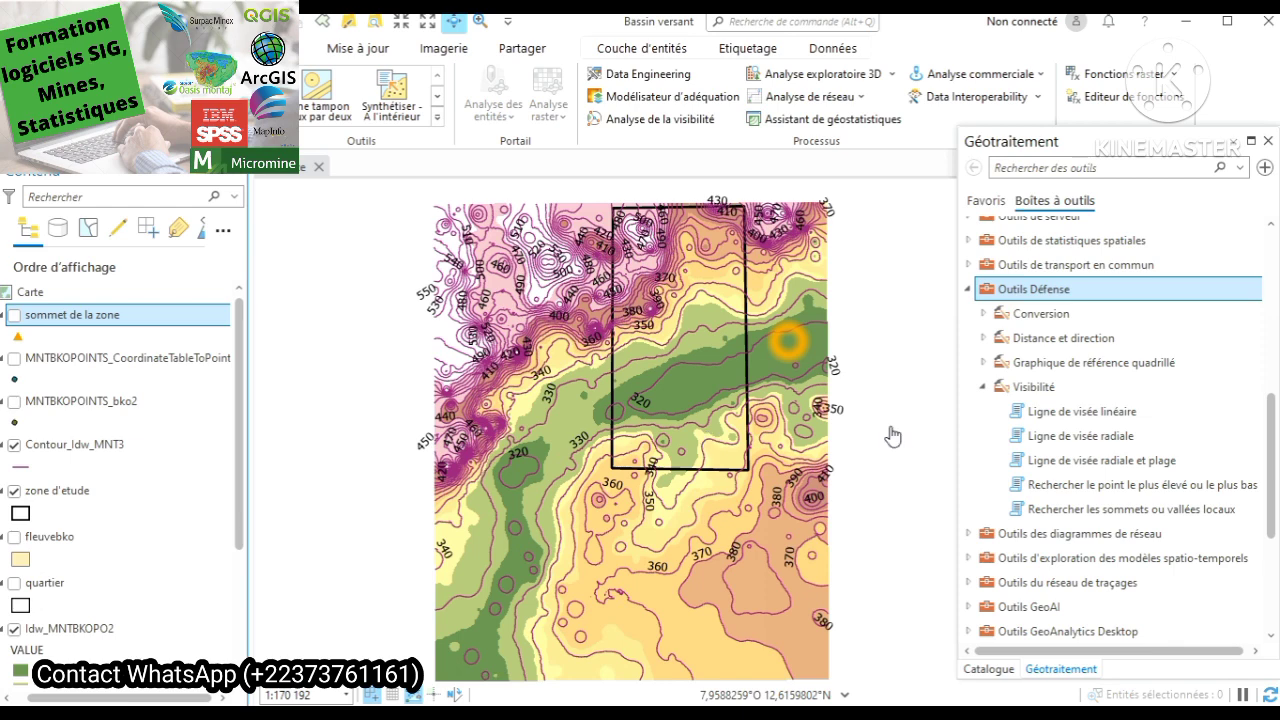
- Open the Rechercher les sommets ou vallées locaux tool and set it to find 3 features of type Vallées locales
click(1106, 510)
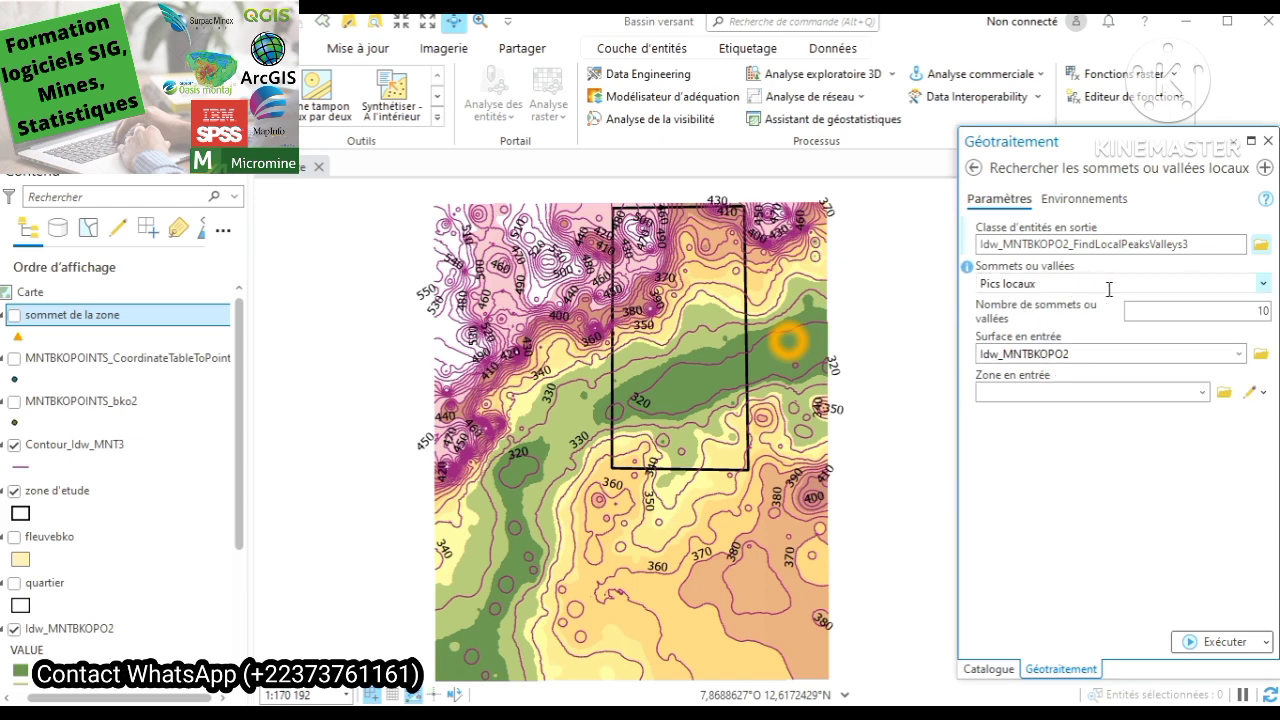
click(1264, 285)
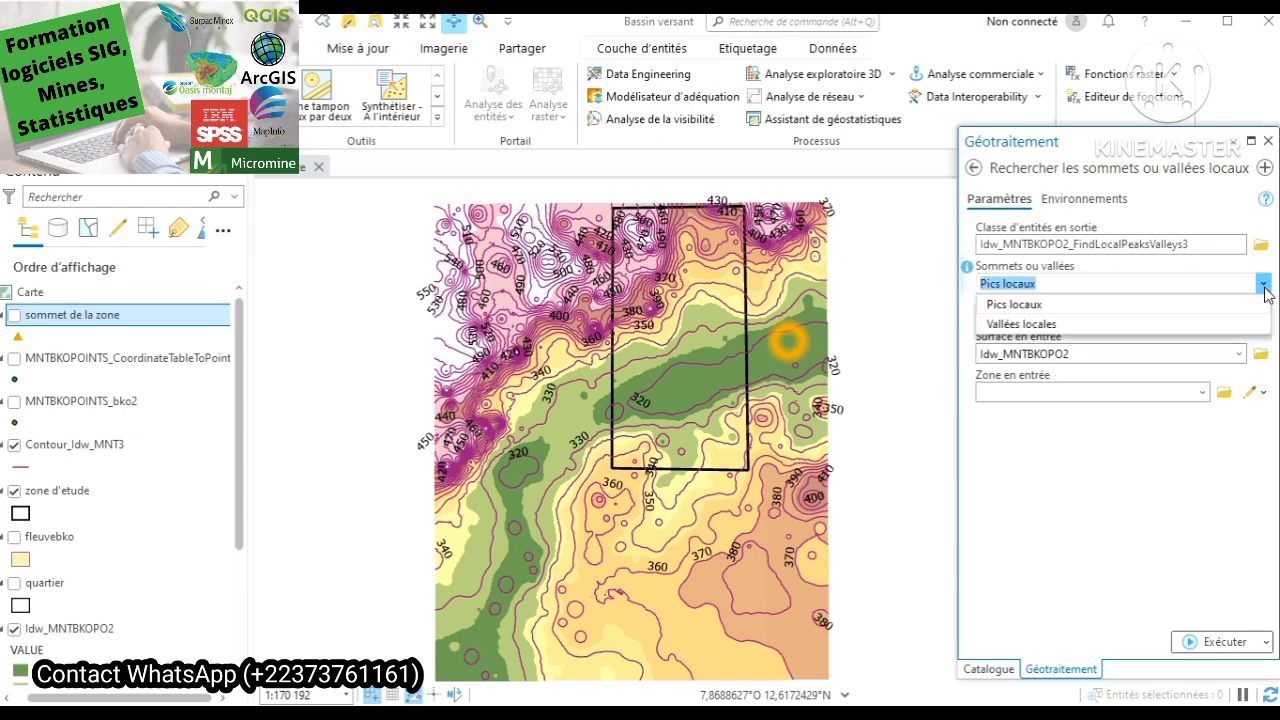
click(1040, 325)
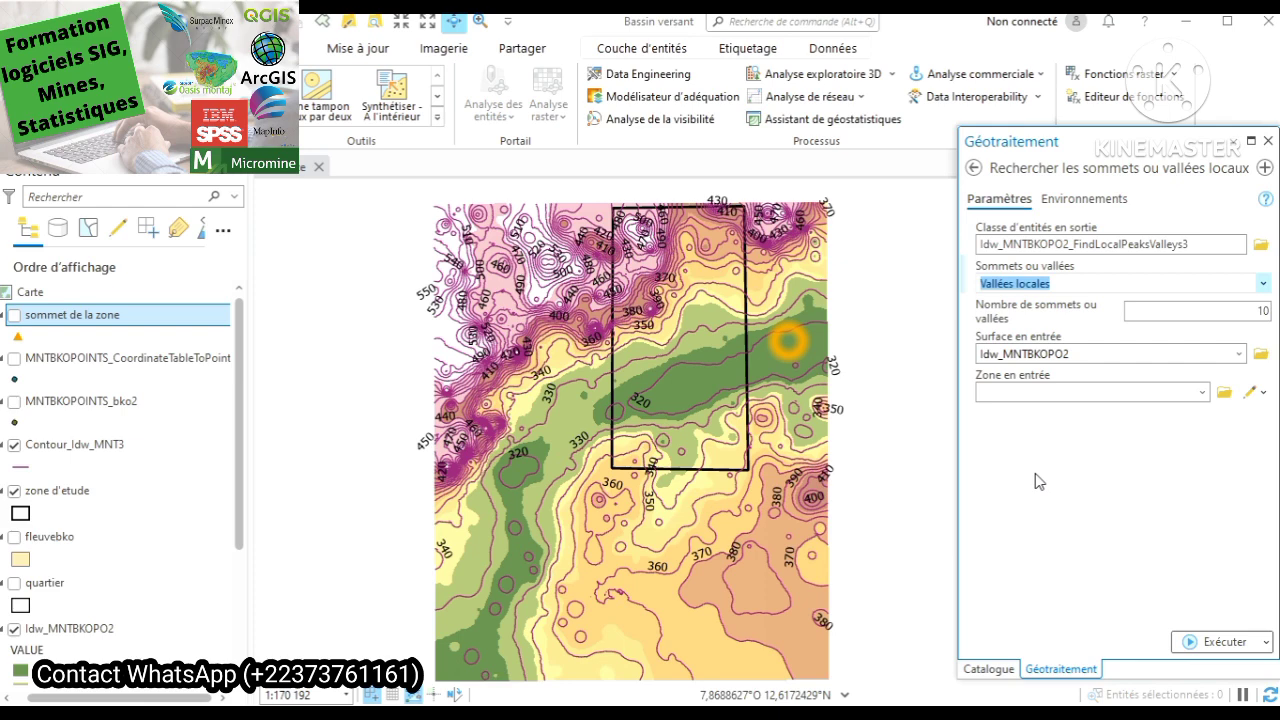
double_click(1260, 311)
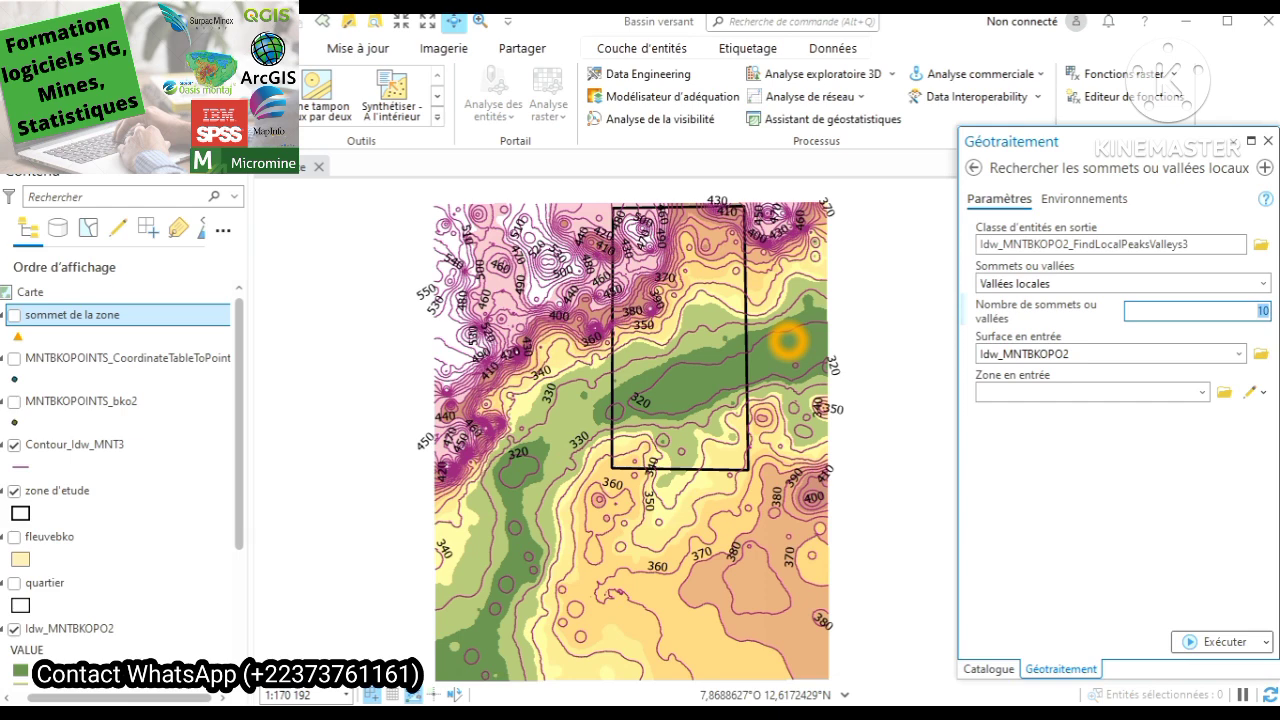
text(3)
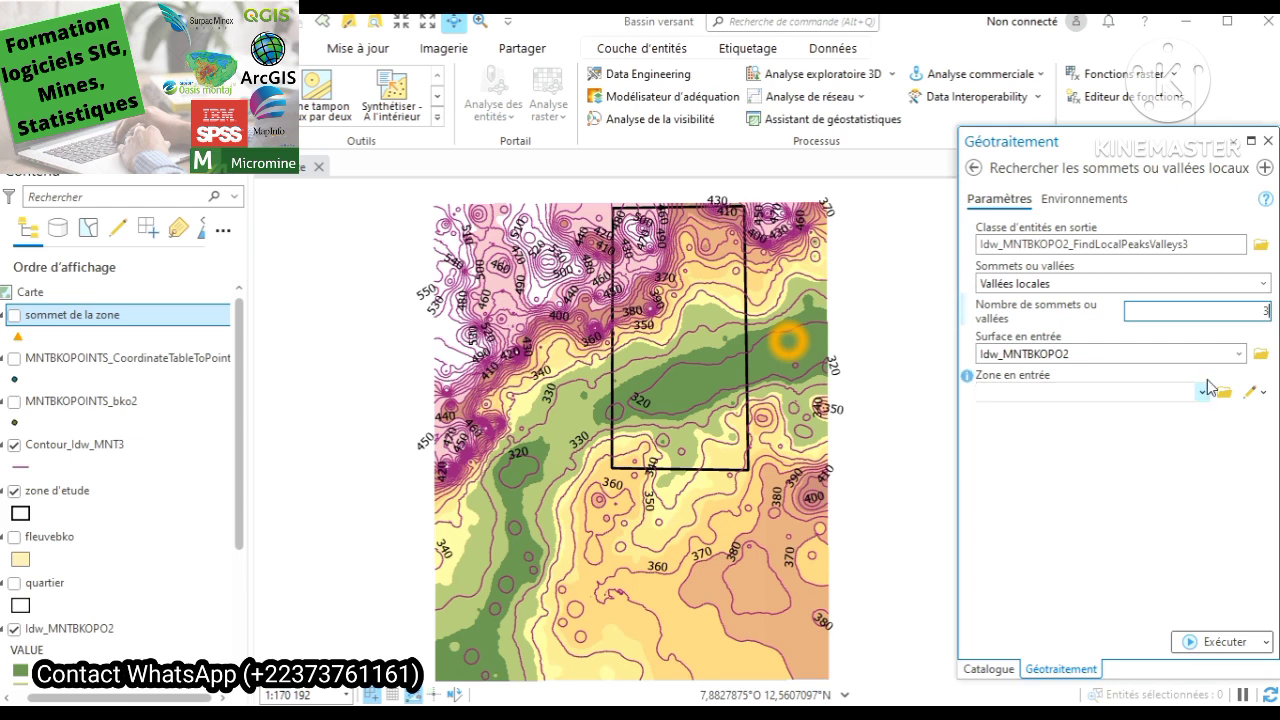
- Keep Idw_MNTBKOPO2 as the input surface, set zone d'etude as the input area, and run the valley search
click(1239, 356)
click(1236, 378)
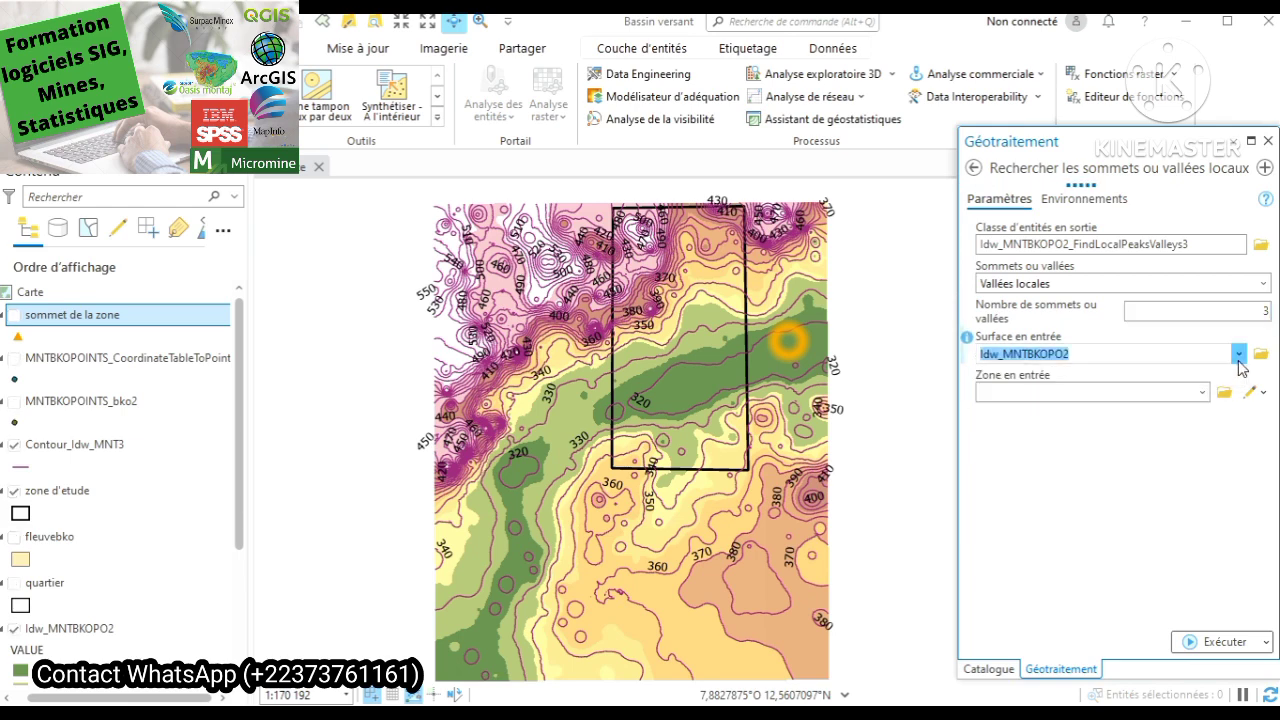
click(1136, 357)
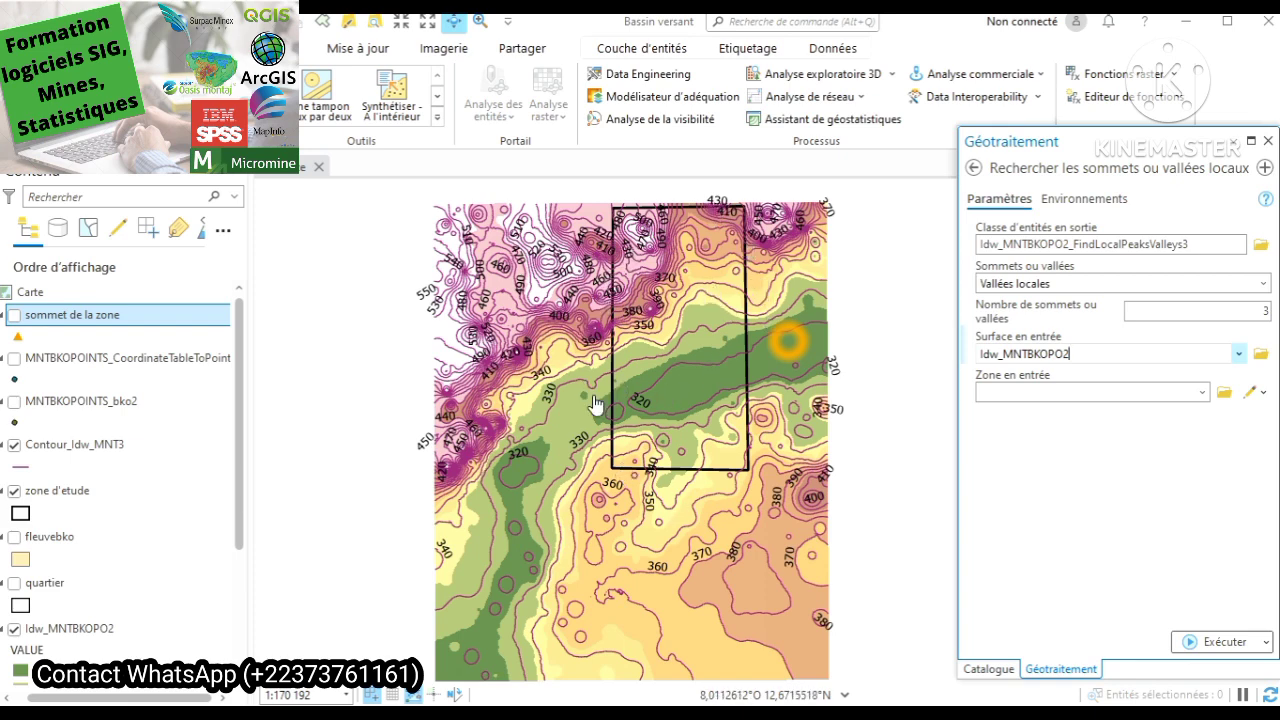
click(1202, 394)
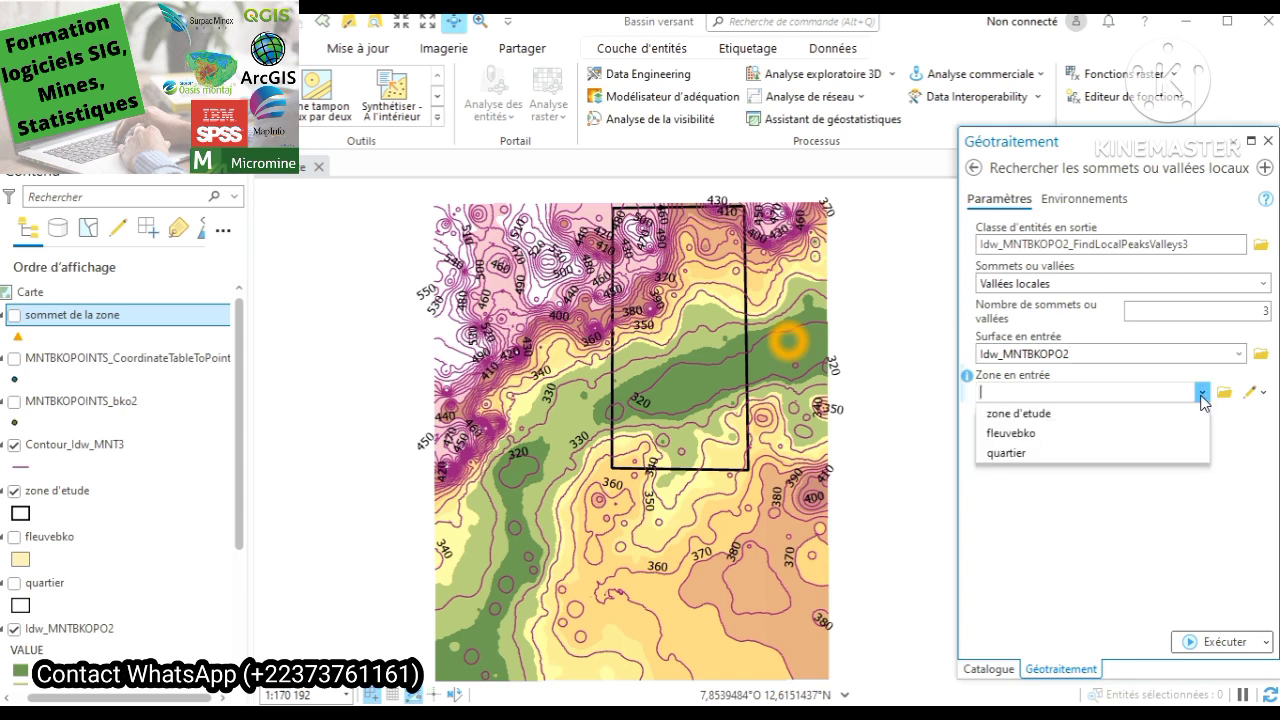
click(1100, 415)
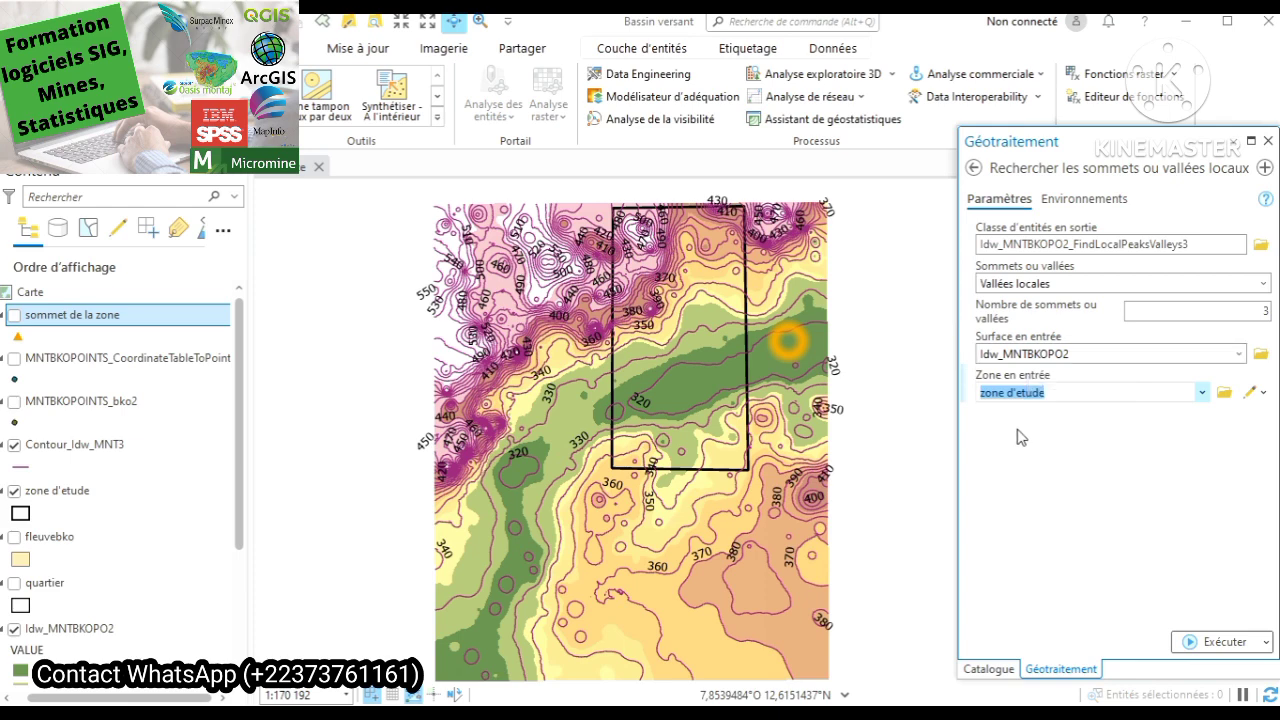
click(1027, 505)
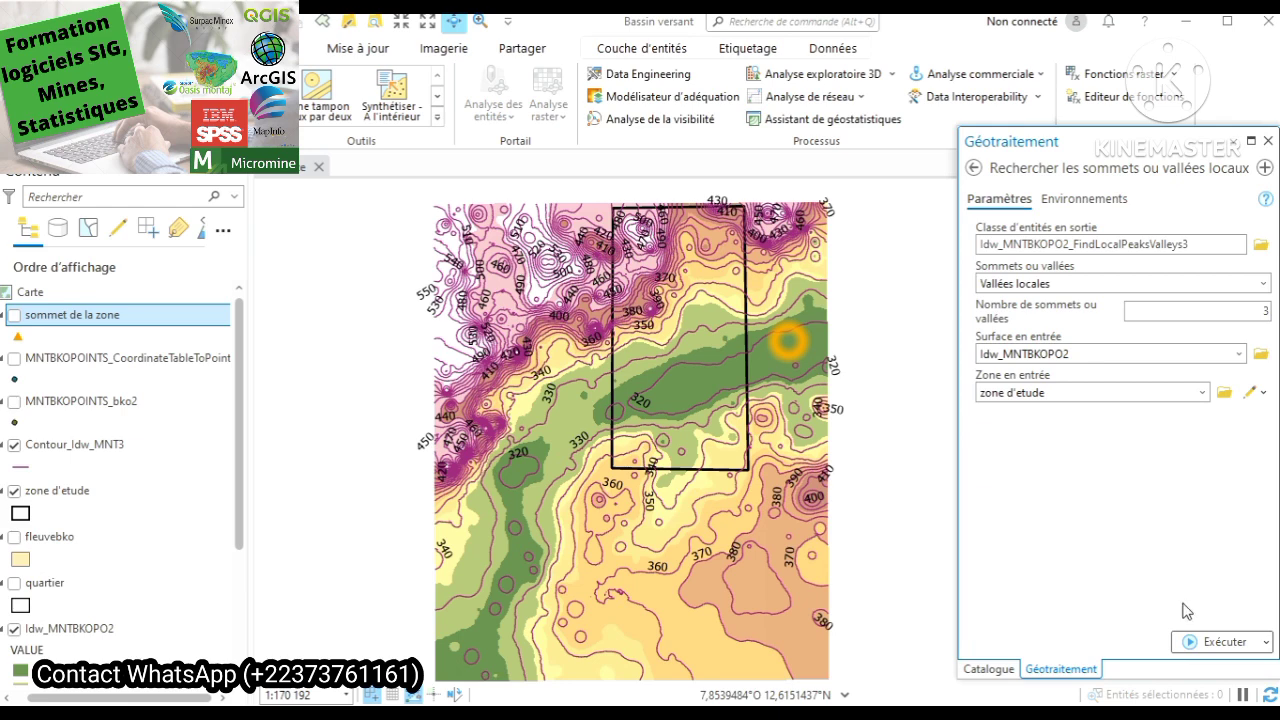
click(1214, 641)
mouse_move(1216, 650)
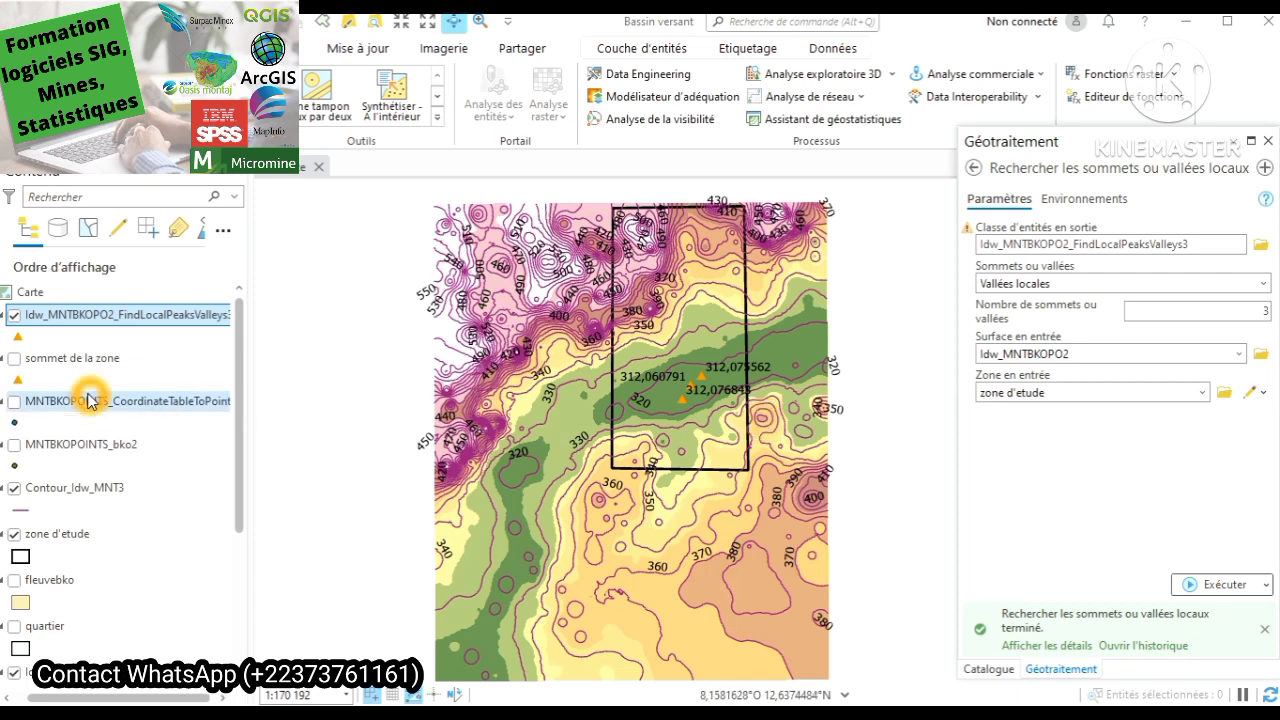
- Hide the Contour_Idw_MNT3 layer so the valley points stand out on the elevation raster
click(47, 380)
click(14, 489)
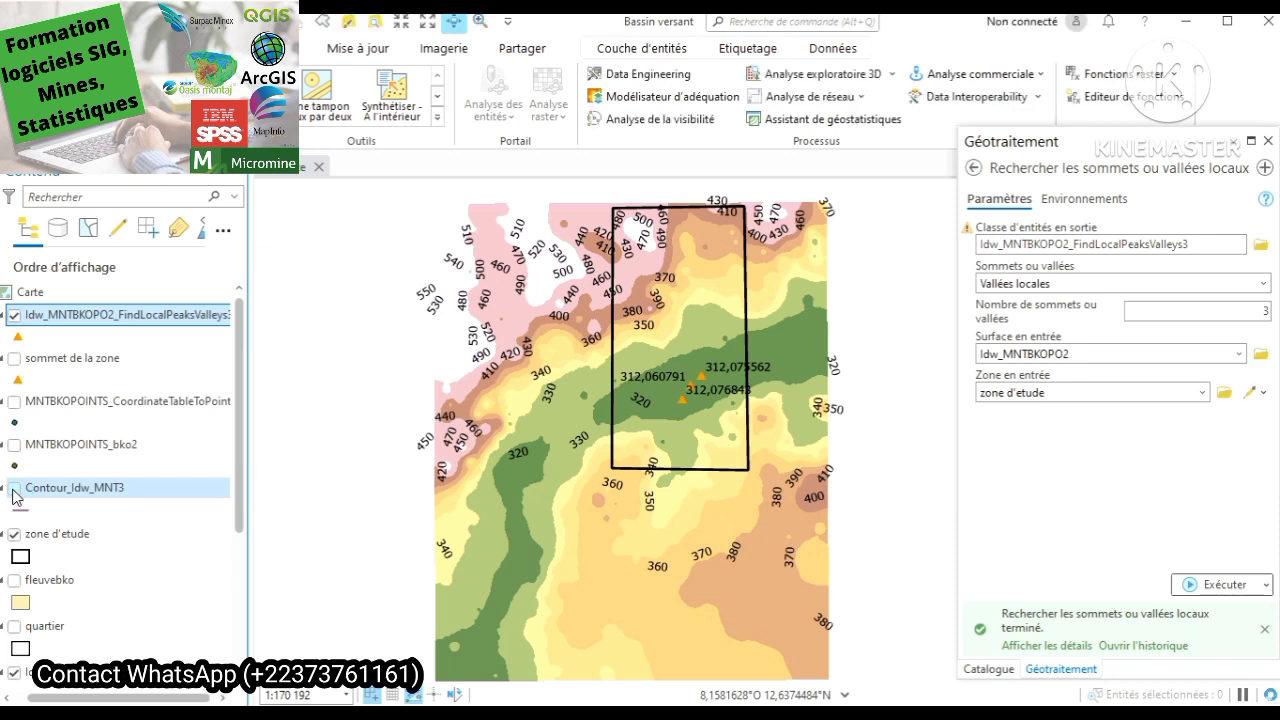
click(14, 492)
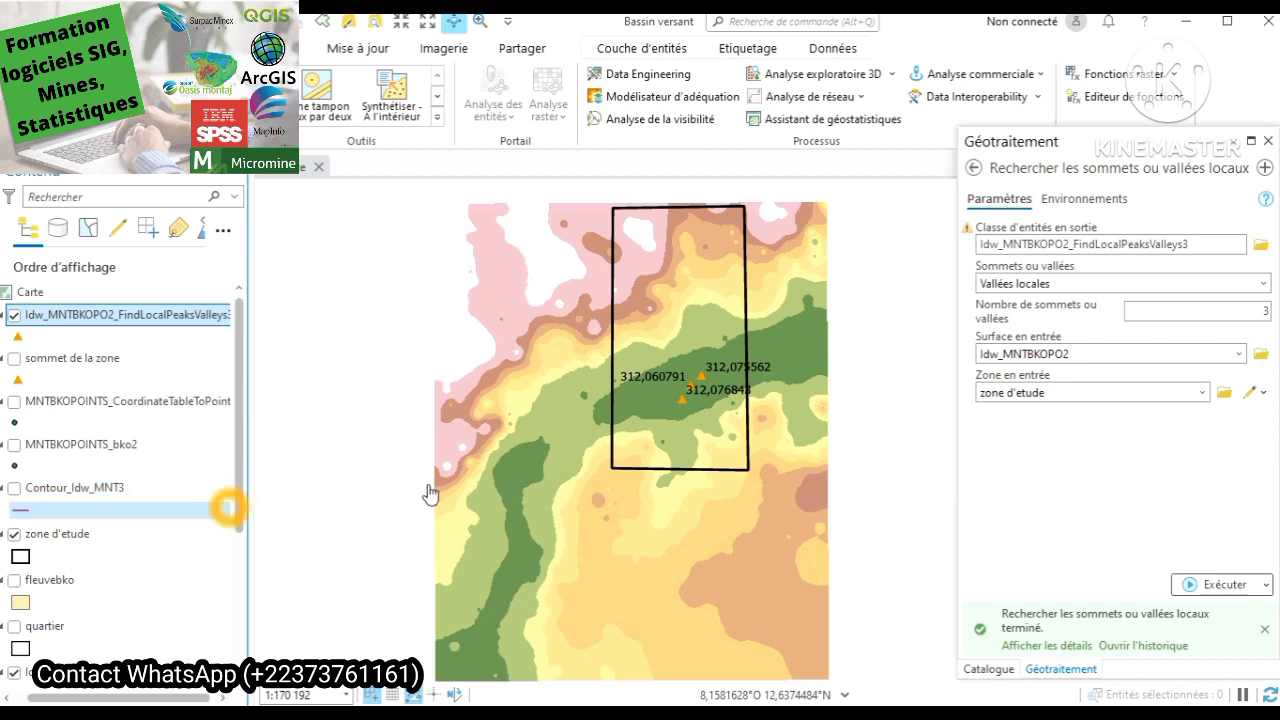
- Examine the local valley points and their elevation labels up close inside the study area
click(692, 392)
drag(692, 392, 636, 456)
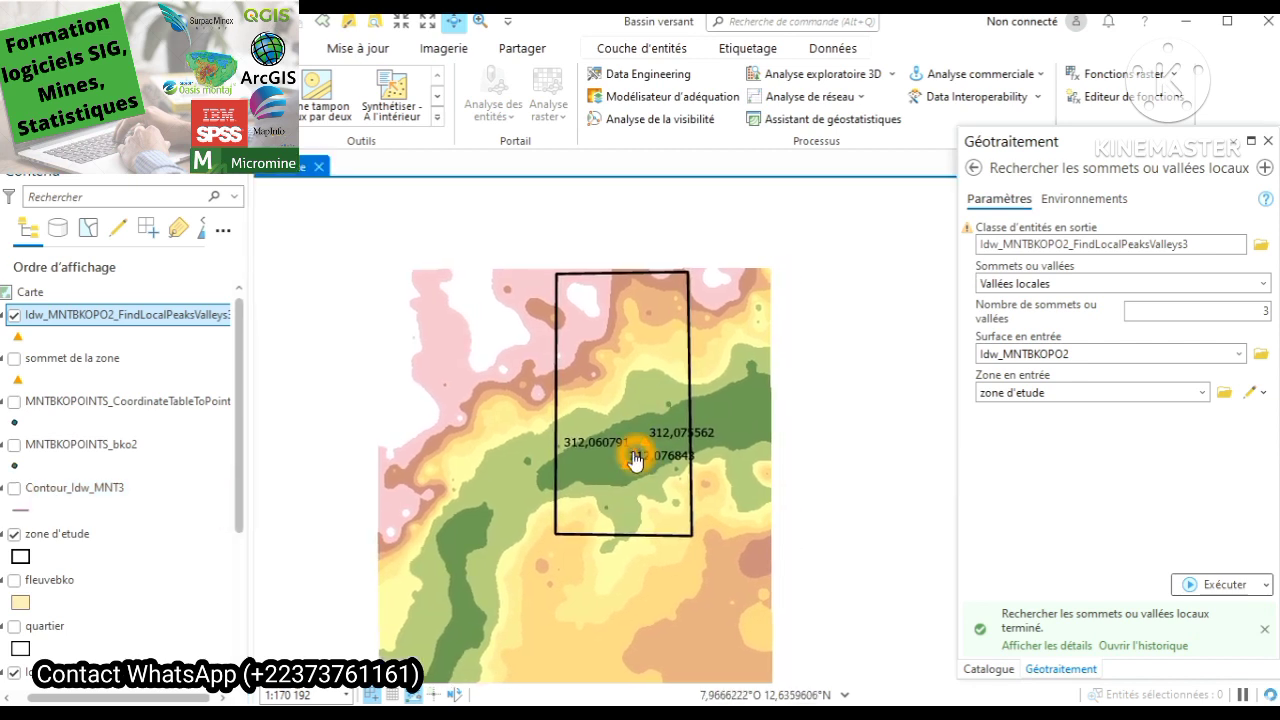
click(400, 21)
click(400, 21)
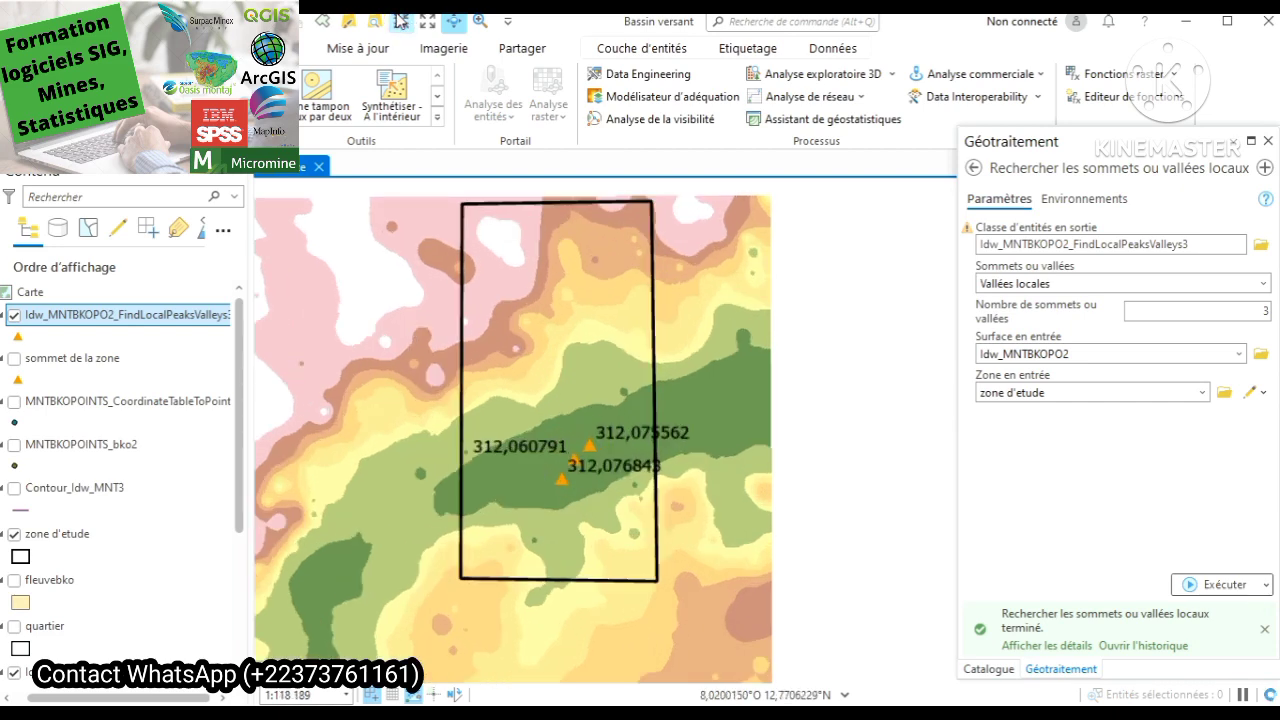
click(400, 21)
click(400, 21)
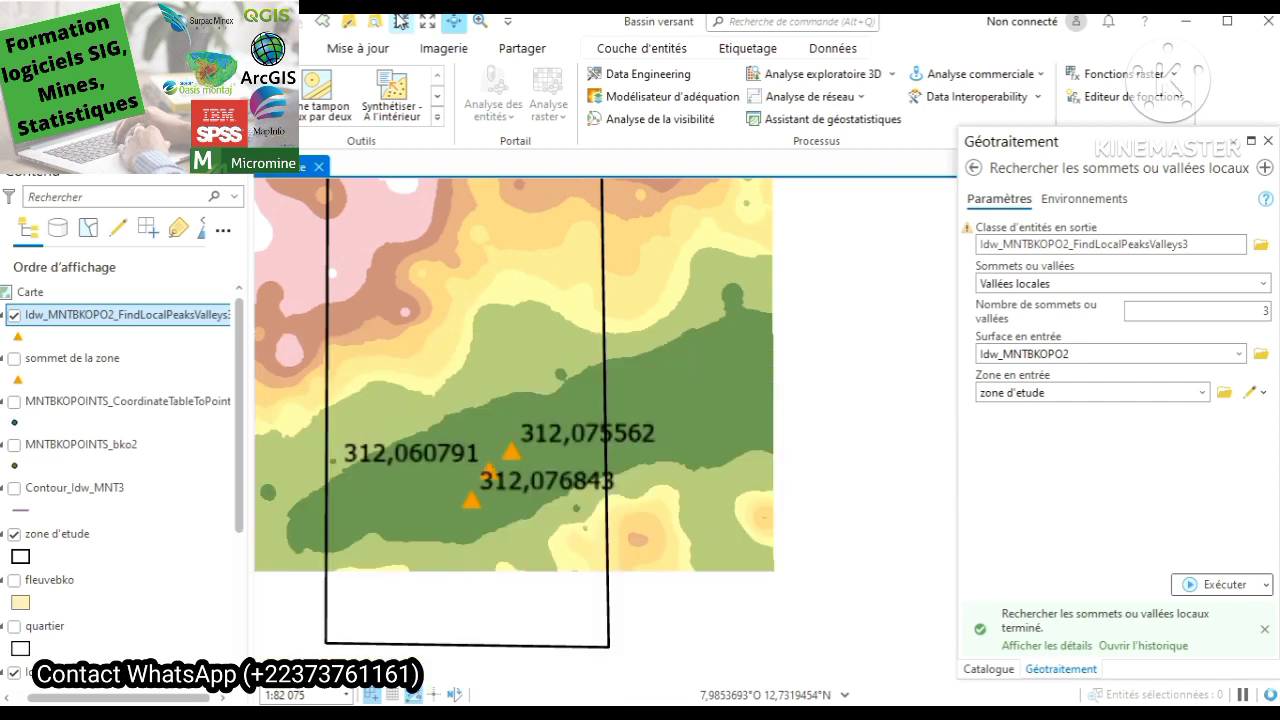
click(400, 21)
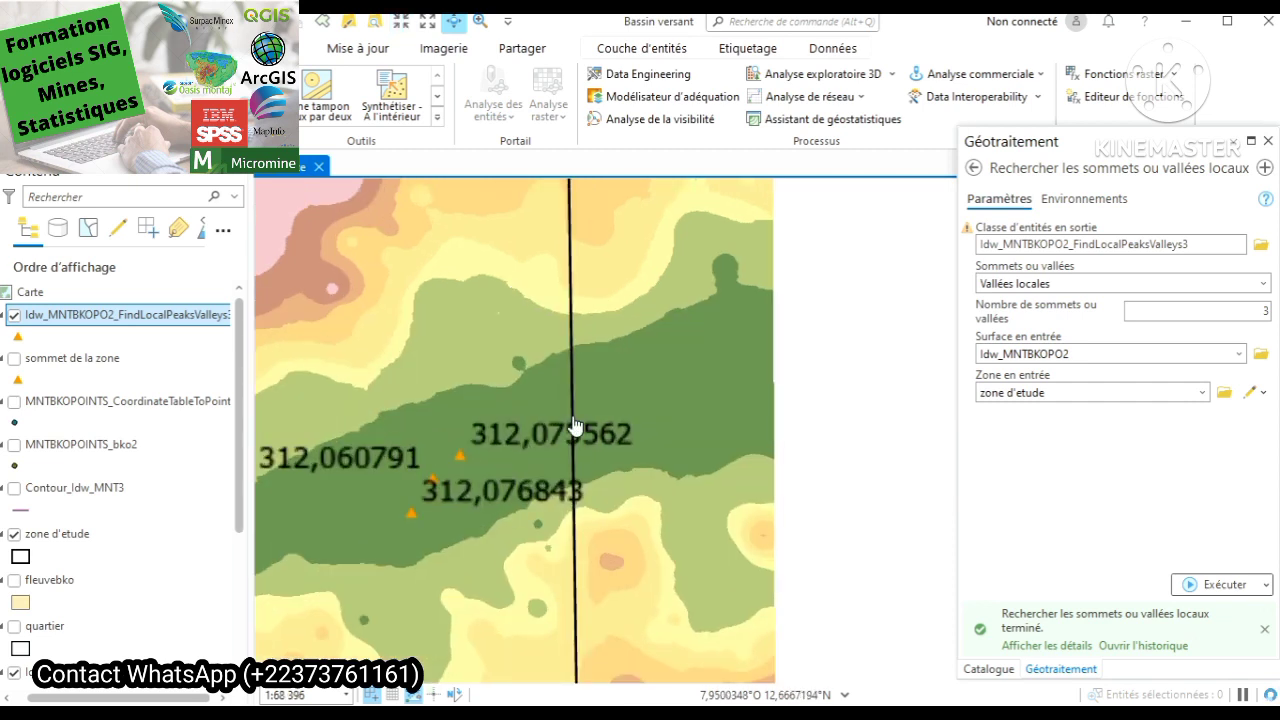
drag(575, 427, 833, 405)
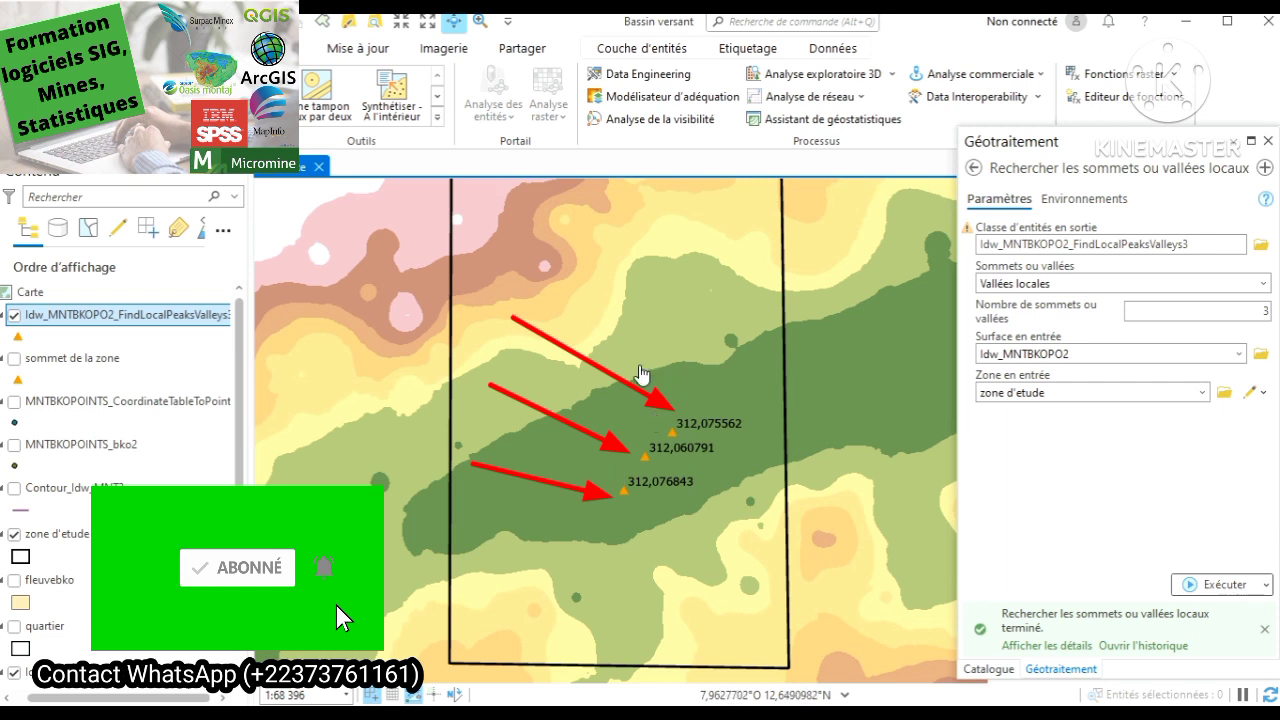
drag(643, 371, 636, 415)
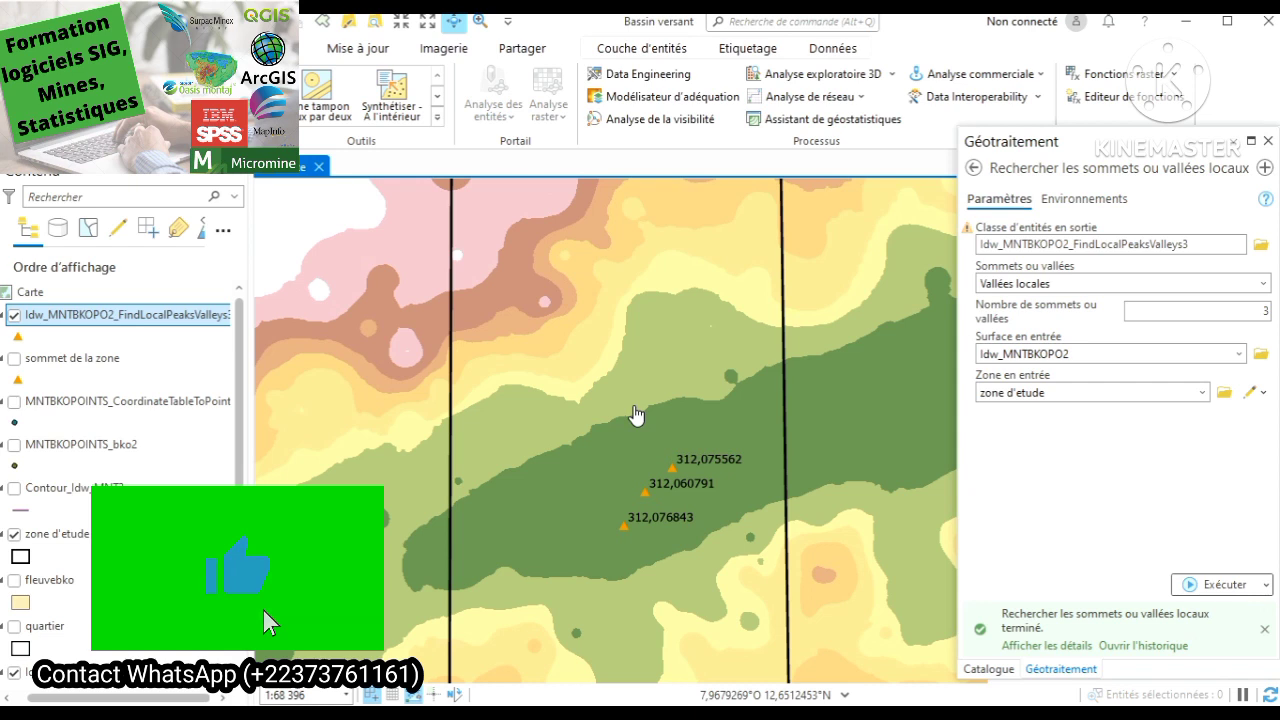
- Save the project and turn on the fleuvebko layer around the valley points
key(ctrl+s)
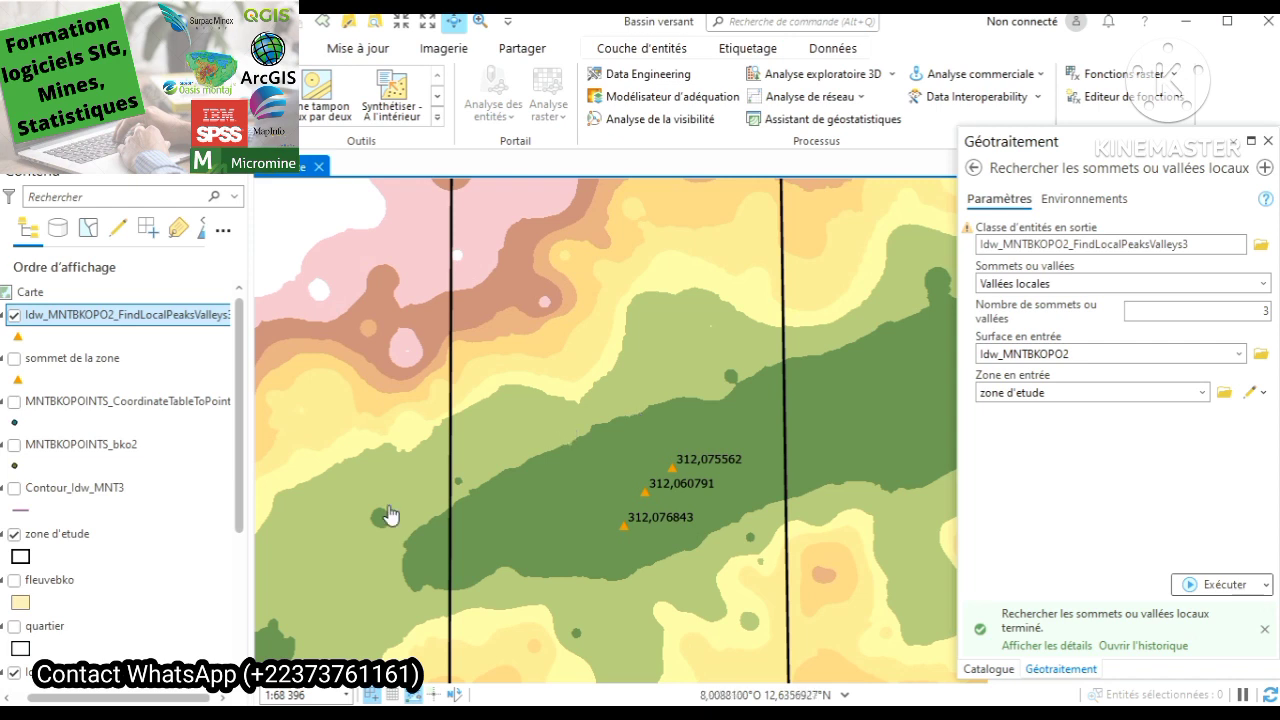
click(15, 582)
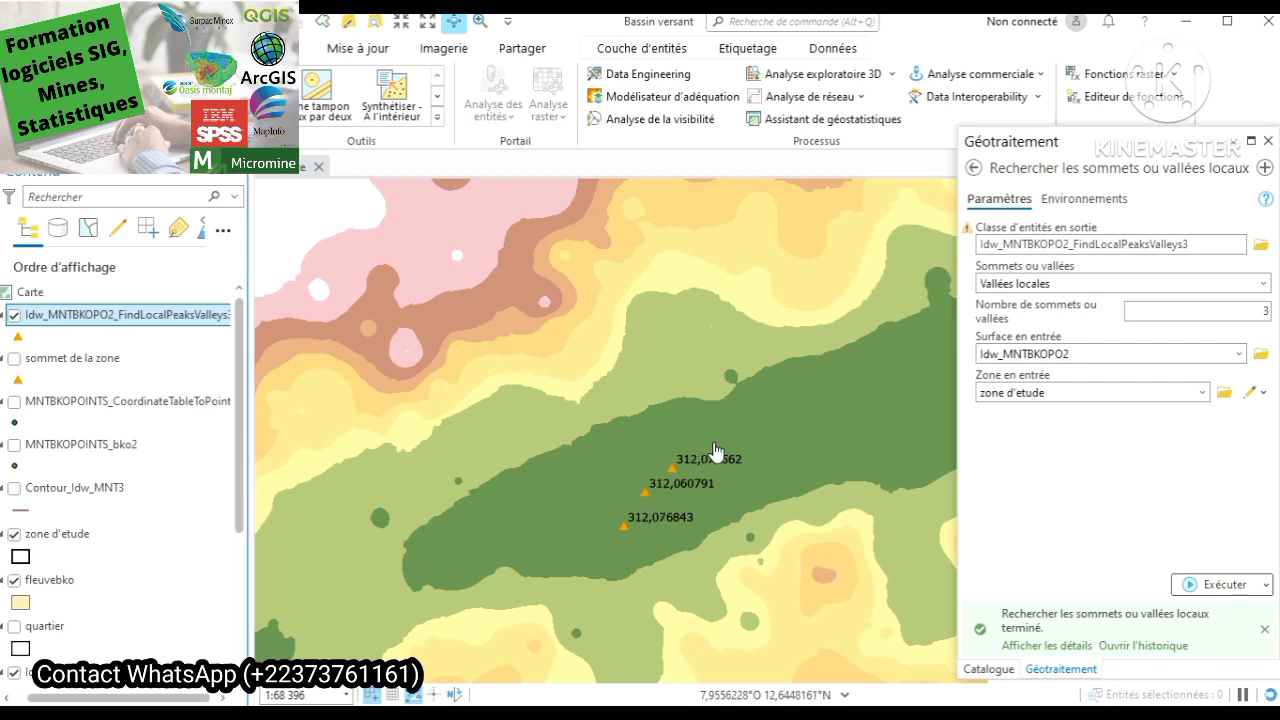
drag(716, 453, 686, 425)
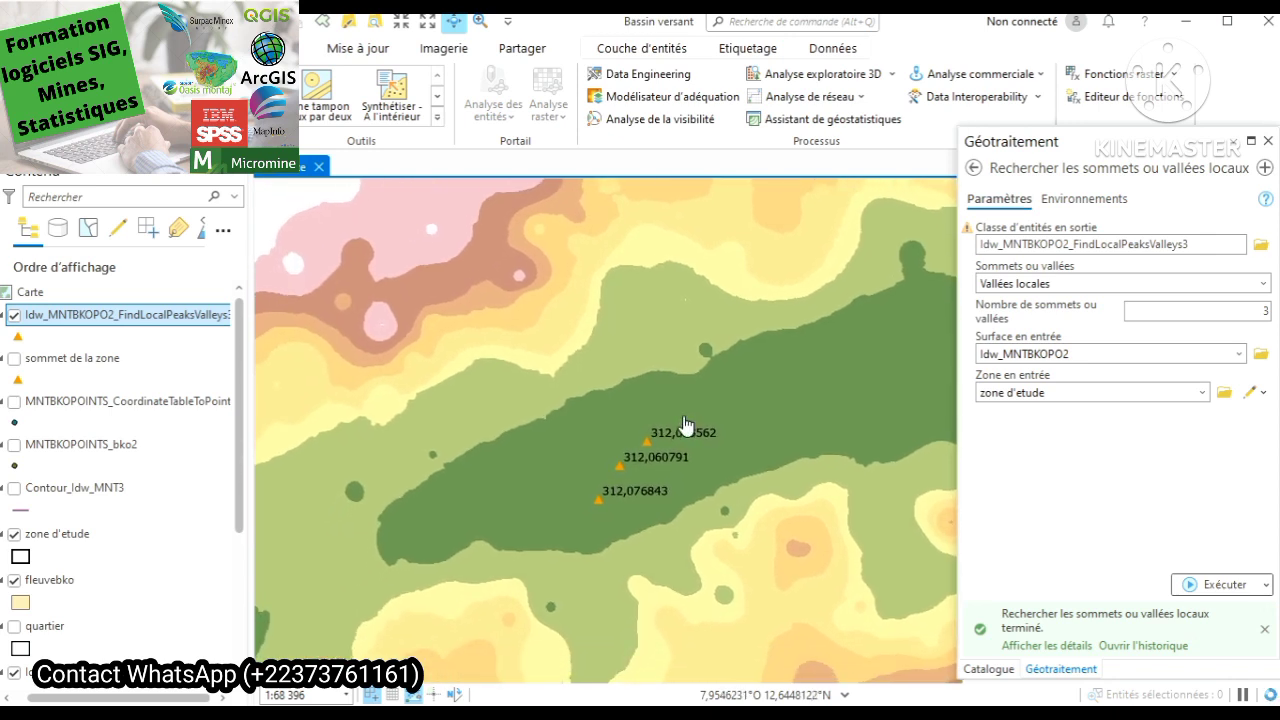